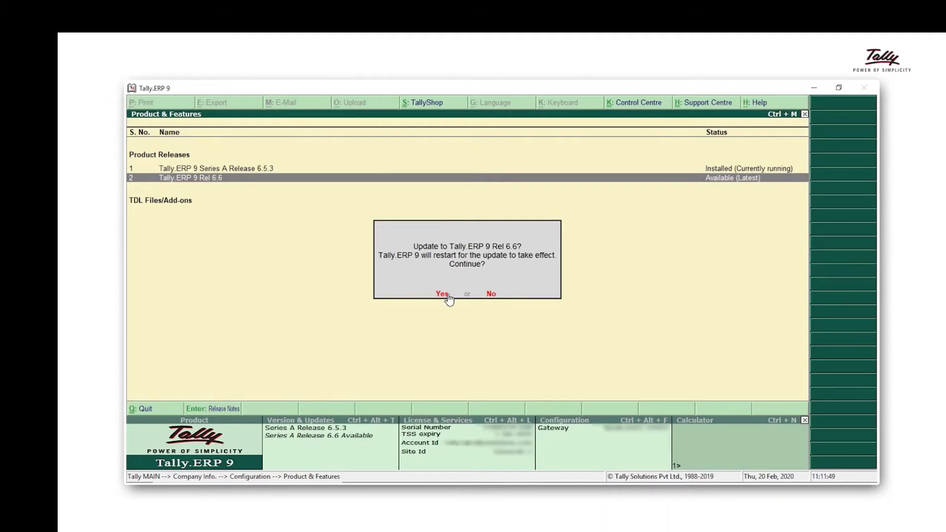
Step: Update Tally.ERP 9 to Release 6.6 and load National Enterprises
click(442, 294)
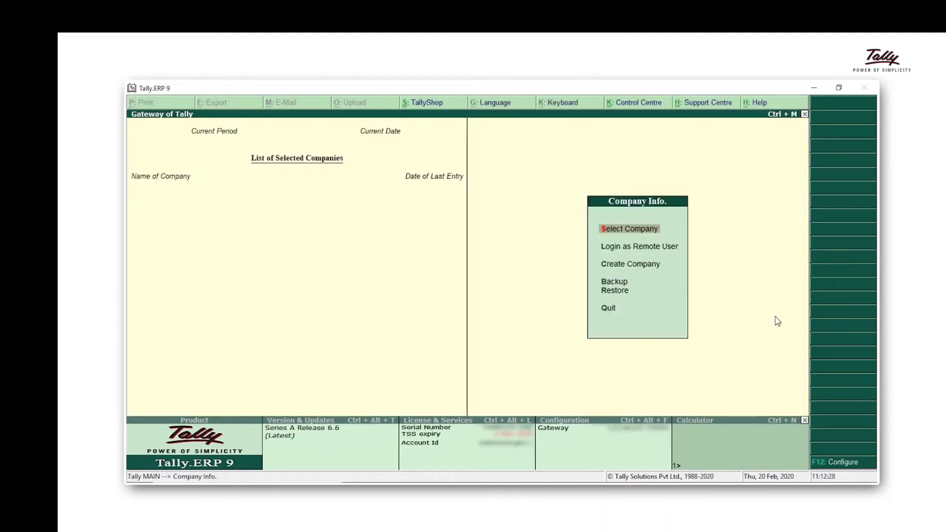
key(Return)
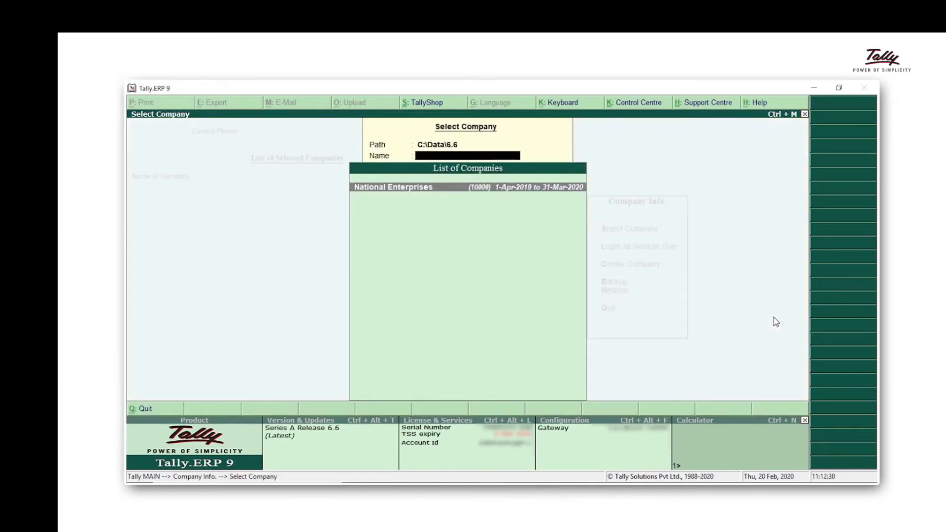
key(Return)
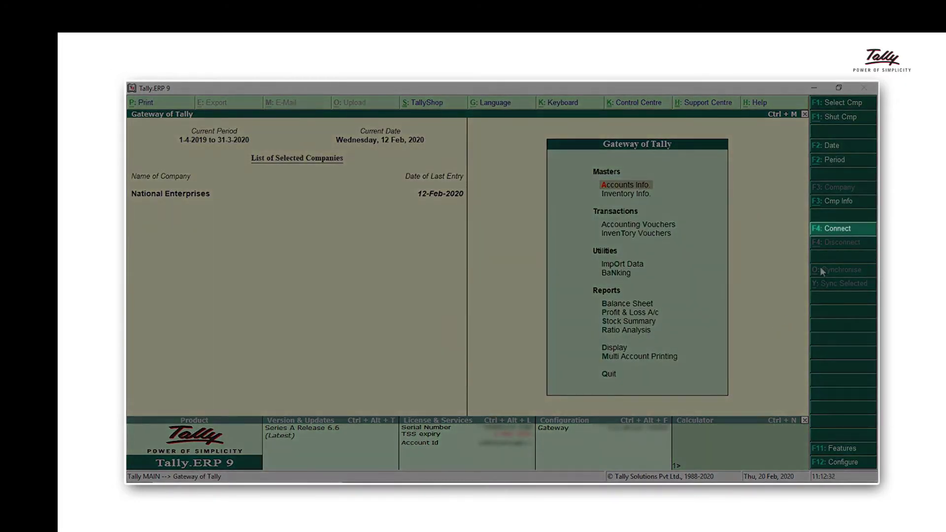
Step: Enable security control by entering an administrator name and password, then confirm and accept it
click(836, 229)
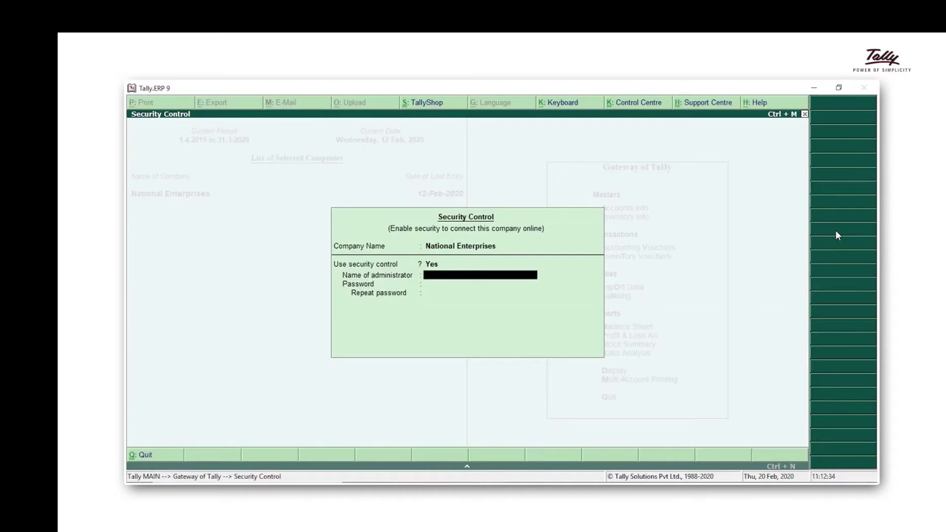
text(adm)
key(Return)
text(********)
key(Return)
text(*)
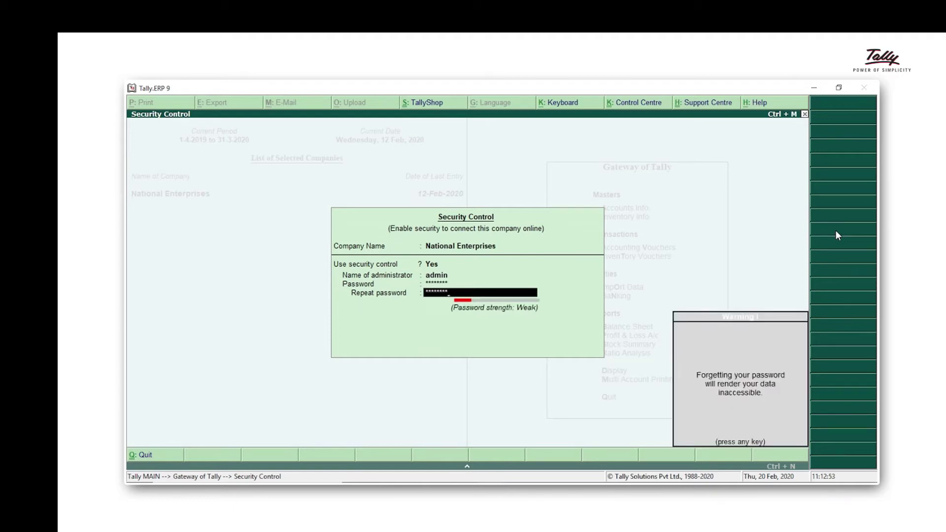
key(Return)
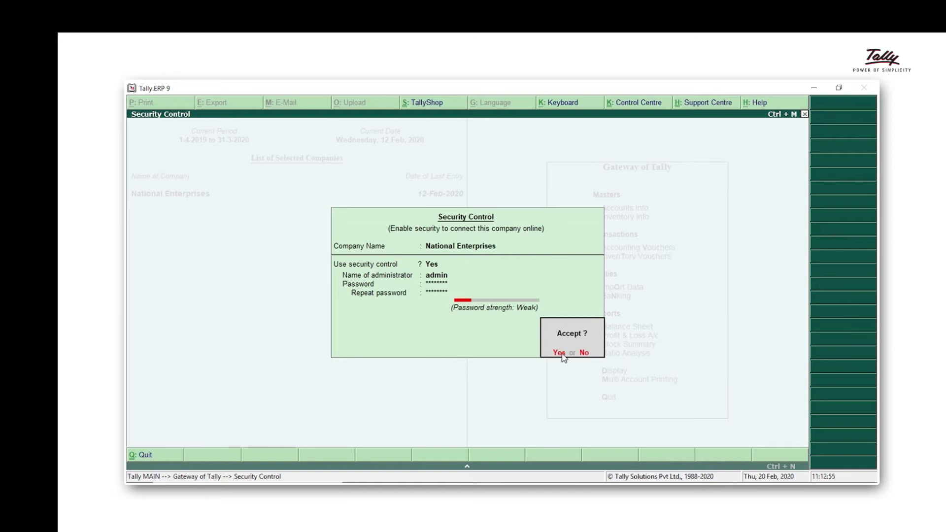
click(559, 353)
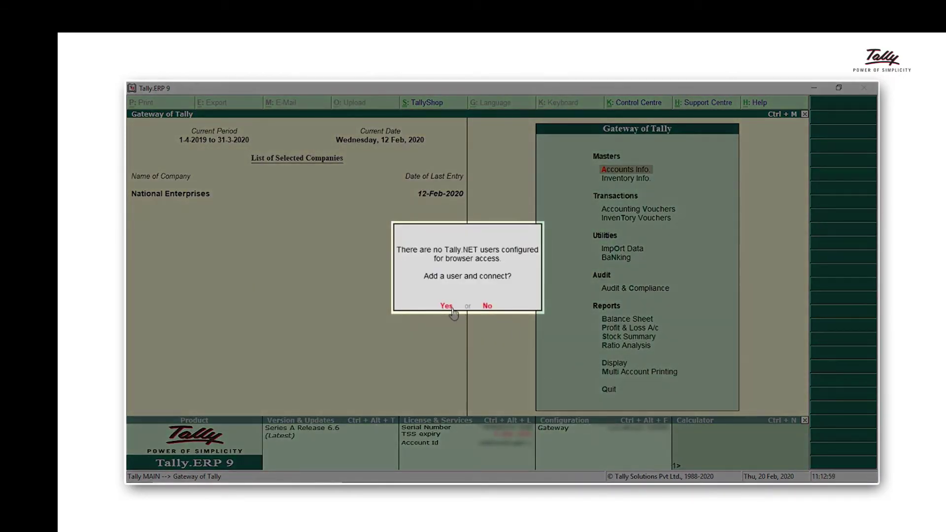
Step: Add a Tally.NET Owner with the owner's Tally.NET ID and browser access, then connect the company
click(450, 309)
key(Down)
key(Down)
key(Down)
key(Down)
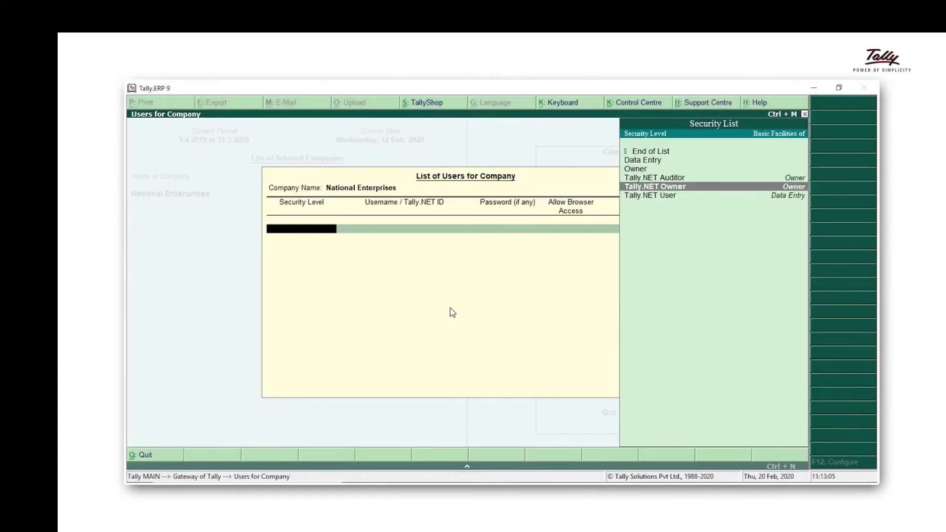
key(Return)
key(Return)
key(Return)
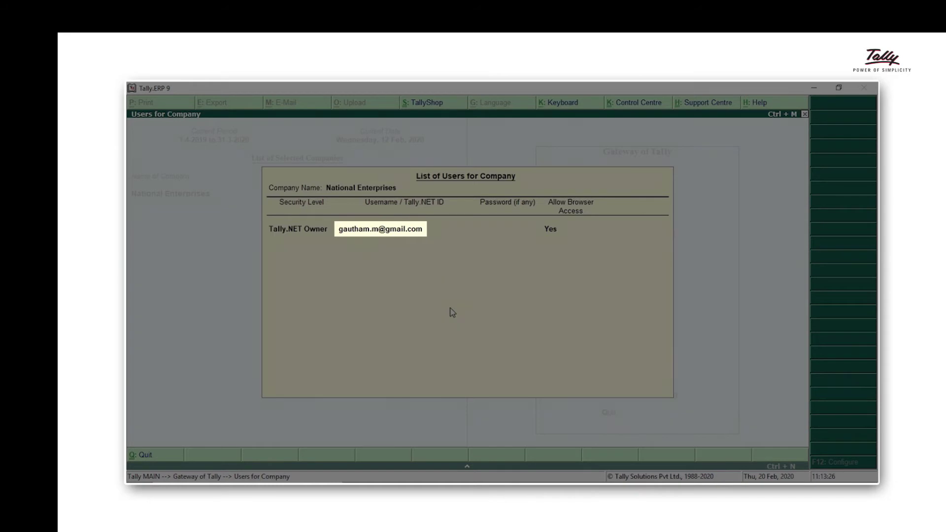
key(Return)
key(Return)
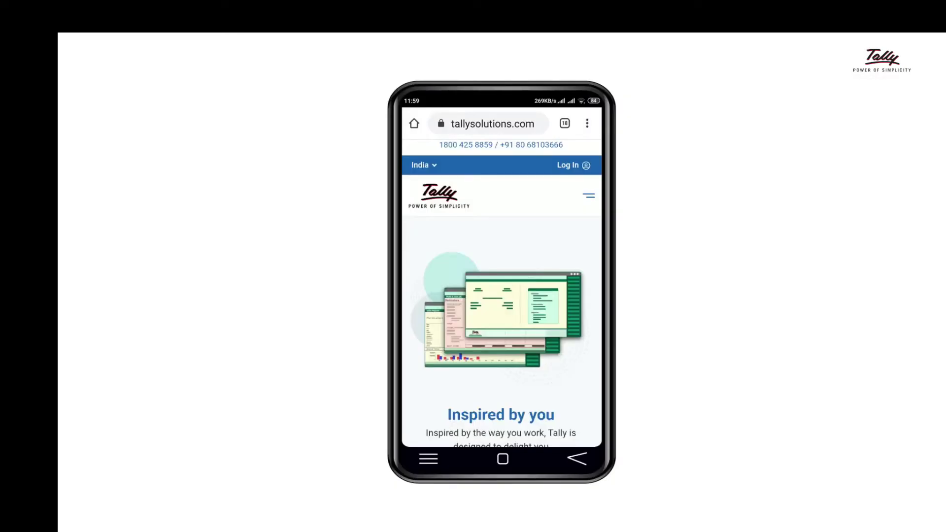
Step: Log in on tallysolutions.com with the owner's Tally.NET ID and password, then open National Enterprises
click(573, 166)
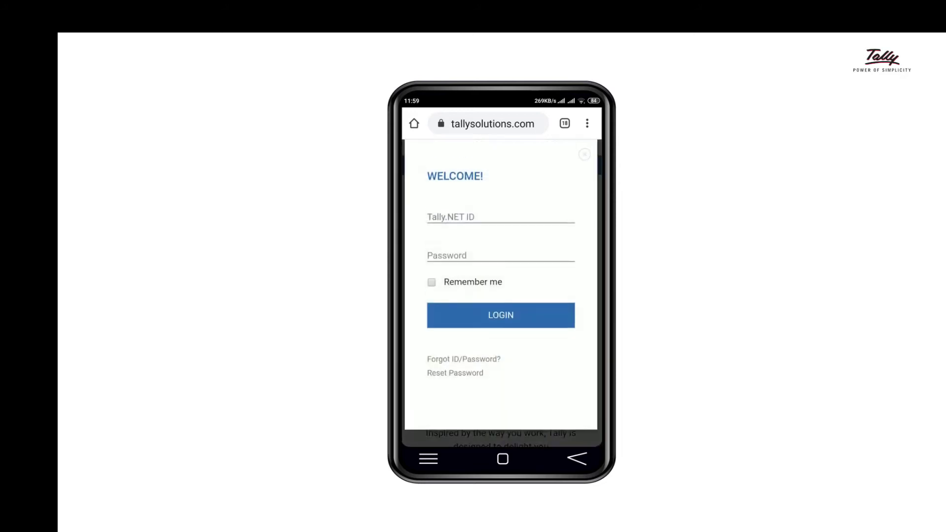
click(524, 226)
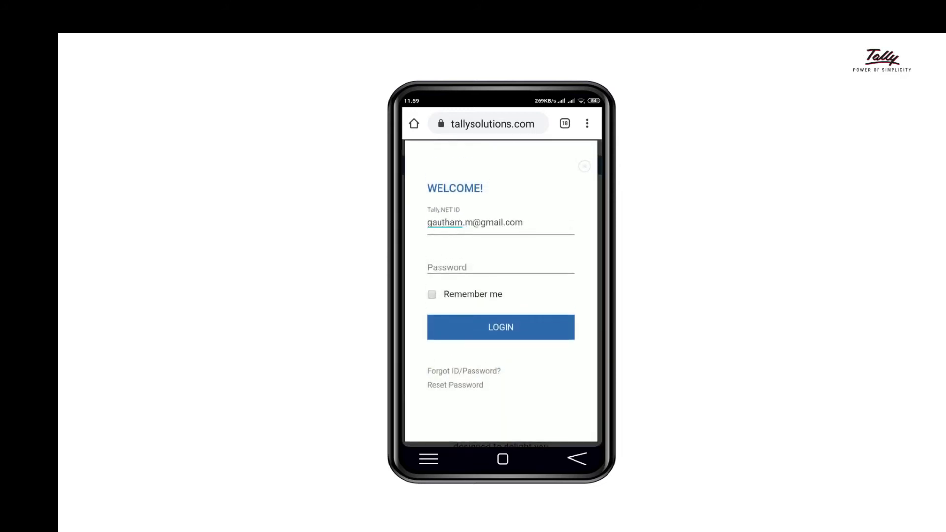
click(500, 267)
text(•••••••••)
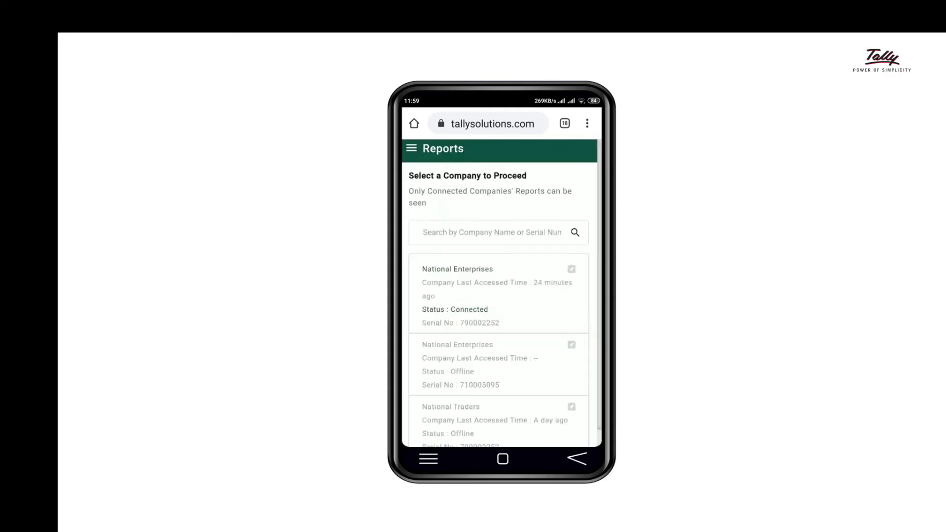
click(457, 269)
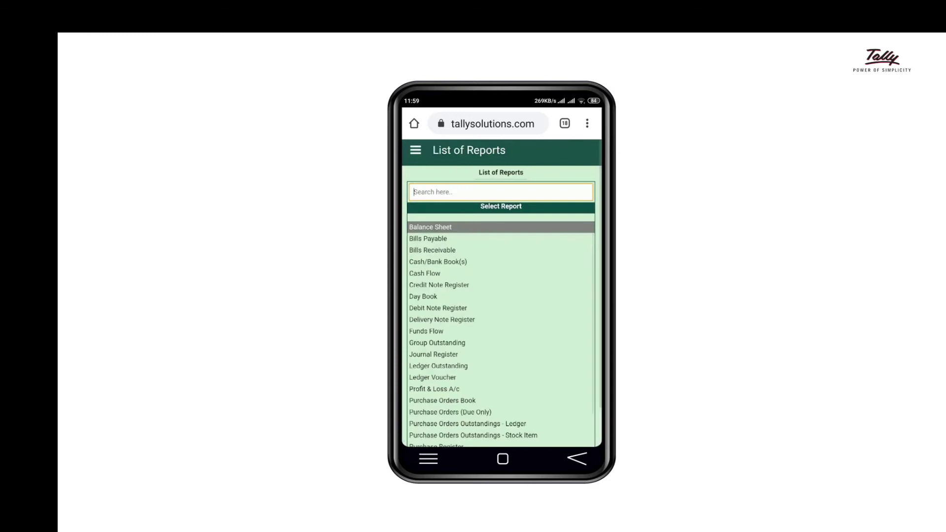
Step: Open the Sales Register, drill into February, and open the SD Aarti Enterprises sales voucher
drag(521, 389, 532, 228)
click(431, 439)
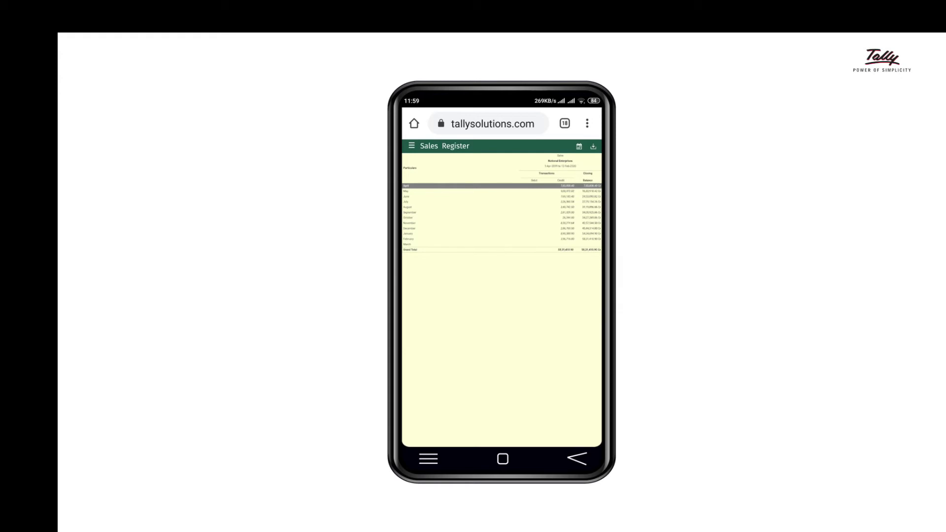
click(567, 239)
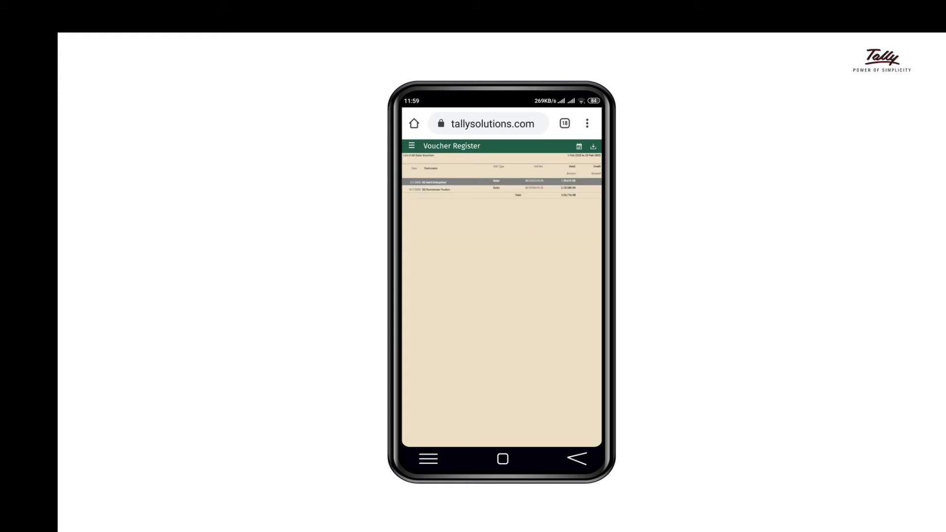
click(555, 181)
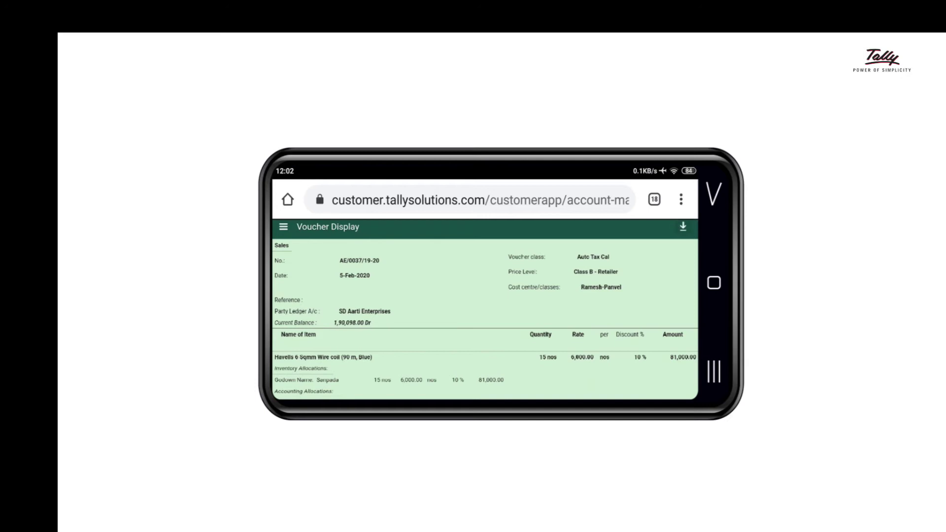
Step: Download the SD Aarti Enterprises sales voucher as a PDF
click(584, 372)
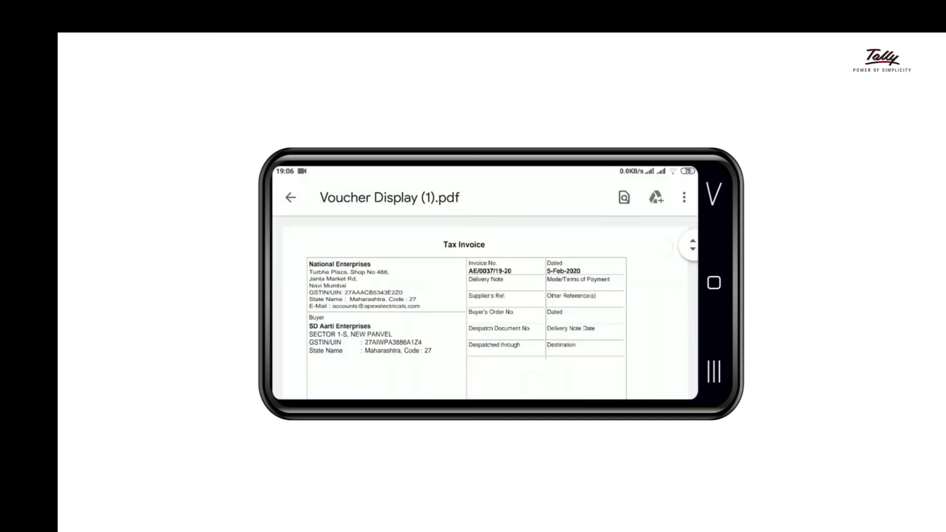
scroll(466, 283, down, 10)
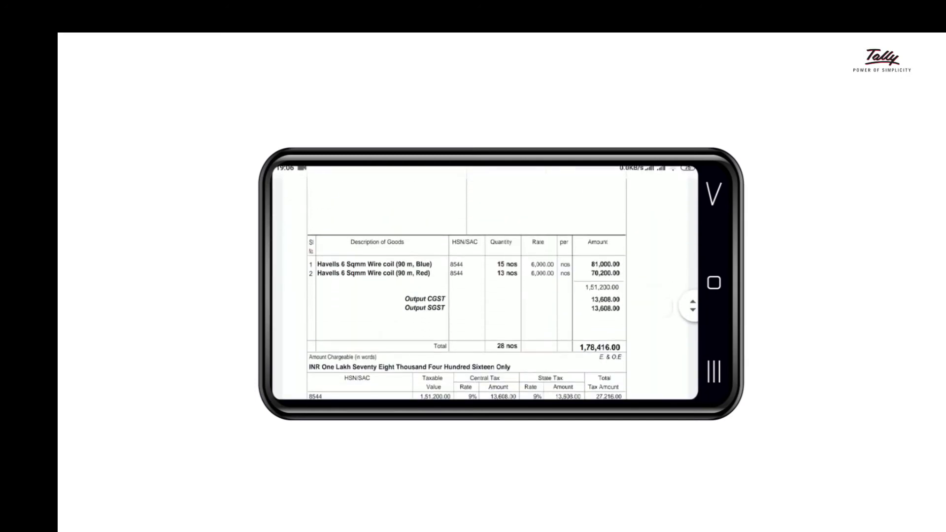
scroll(467, 283, down, 4)
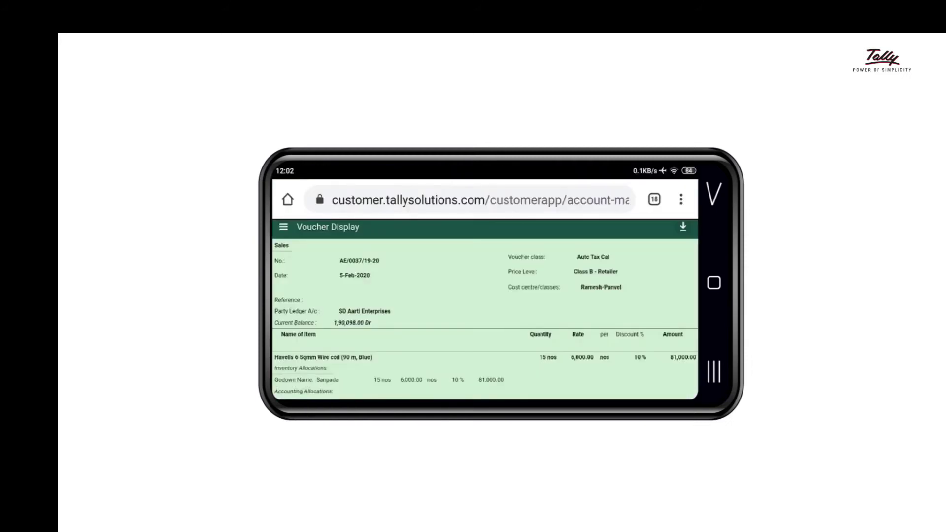
Step: Change the Voucher Register From Date to 01/01/2020 so it covers January to February 2020
key(alt+Left)
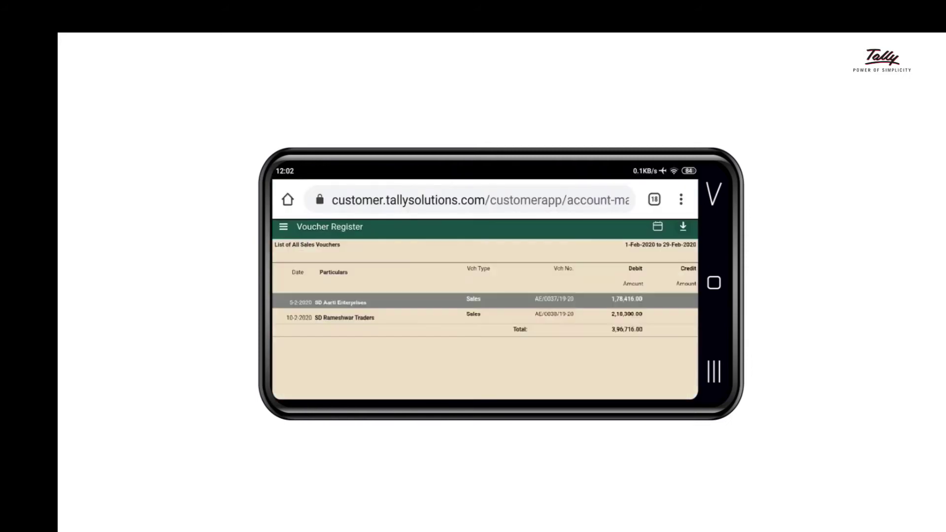
click(657, 226)
click(537, 275)
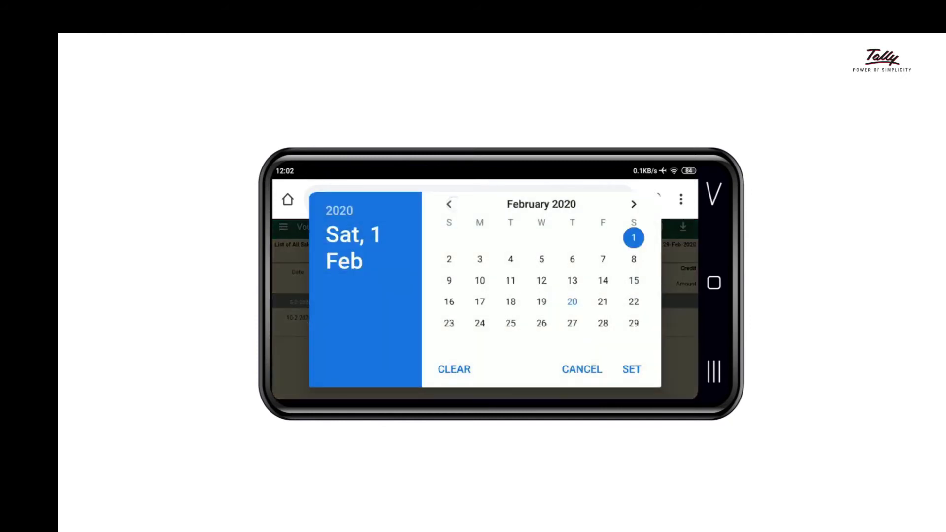
click(448, 204)
click(541, 237)
click(631, 368)
click(548, 307)
click(283, 227)
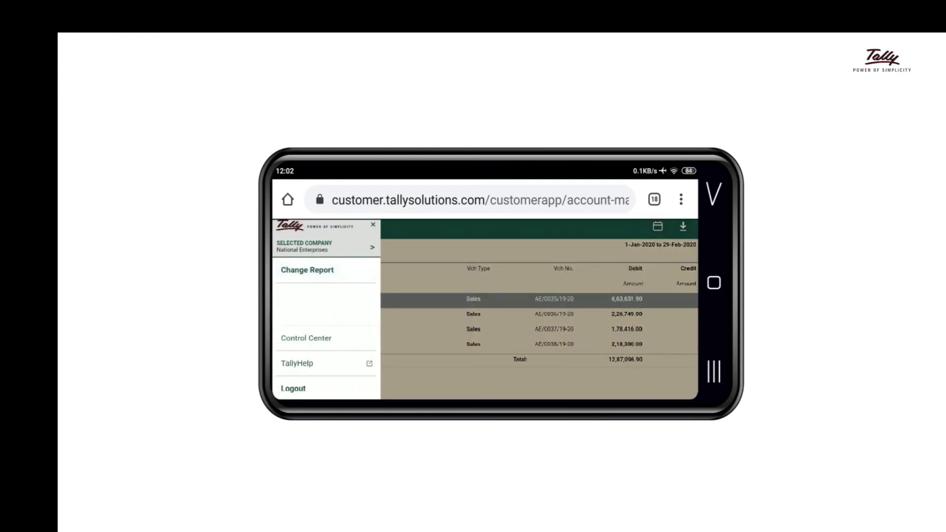
Step: Open the Cash Flow report and drill into February's Current Assets
click(307, 270)
click(395, 387)
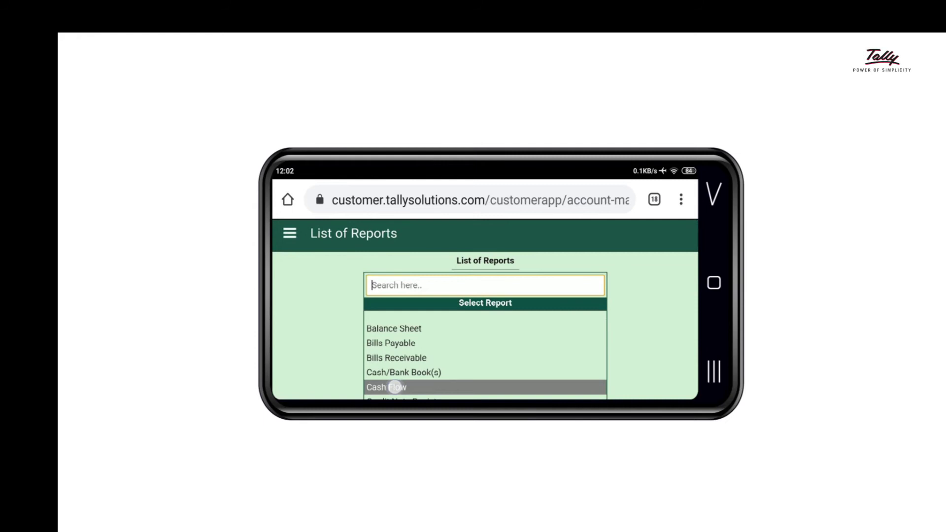
drag(612, 375, 610, 296)
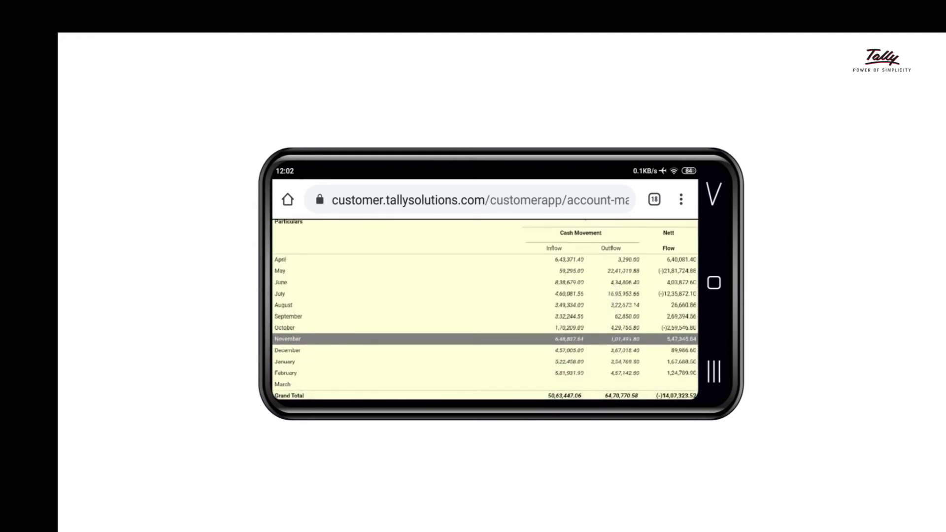
click(570, 372)
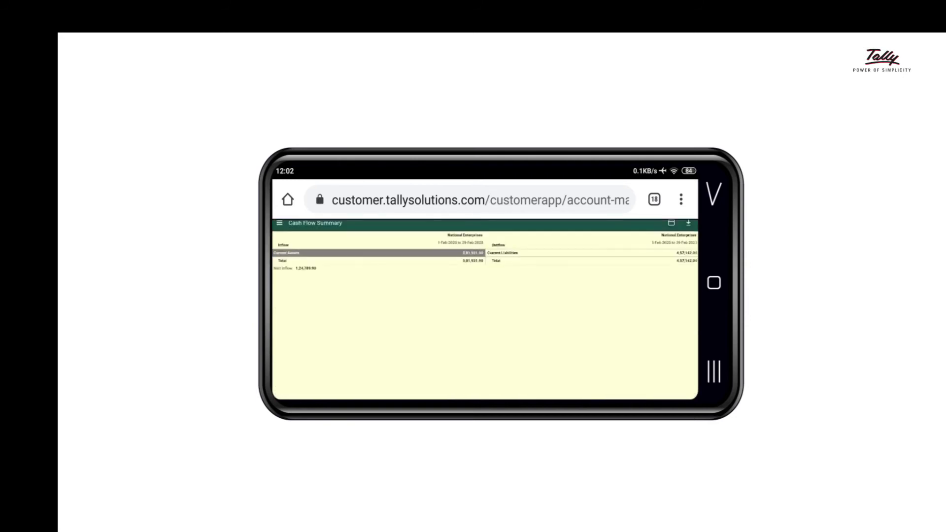
click(432, 252)
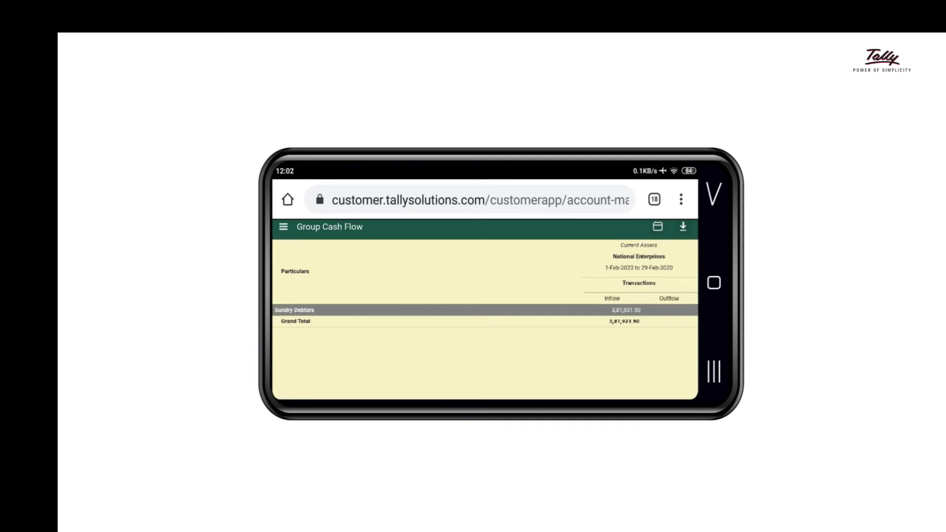
Step: View the Profit & Loss A/c (net profit 6,86,390.82), then return to the List of Reports
click(284, 226)
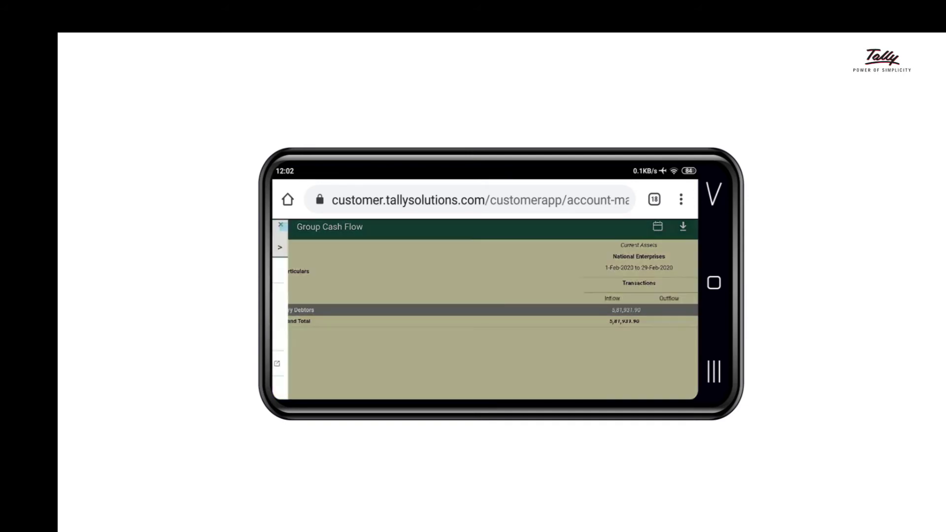
click(333, 271)
drag(629, 350, 642, 226)
drag(599, 357, 601, 238)
click(424, 335)
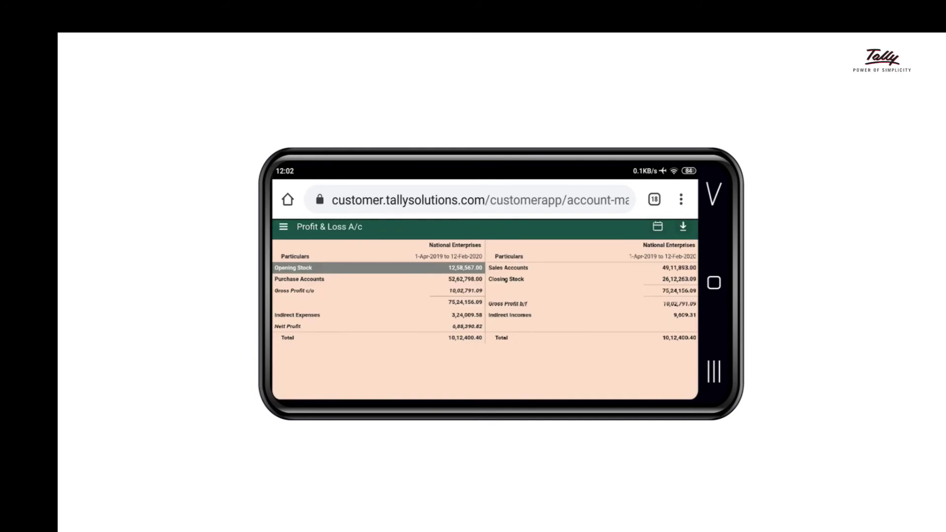
click(586, 312)
click(568, 316)
click(284, 226)
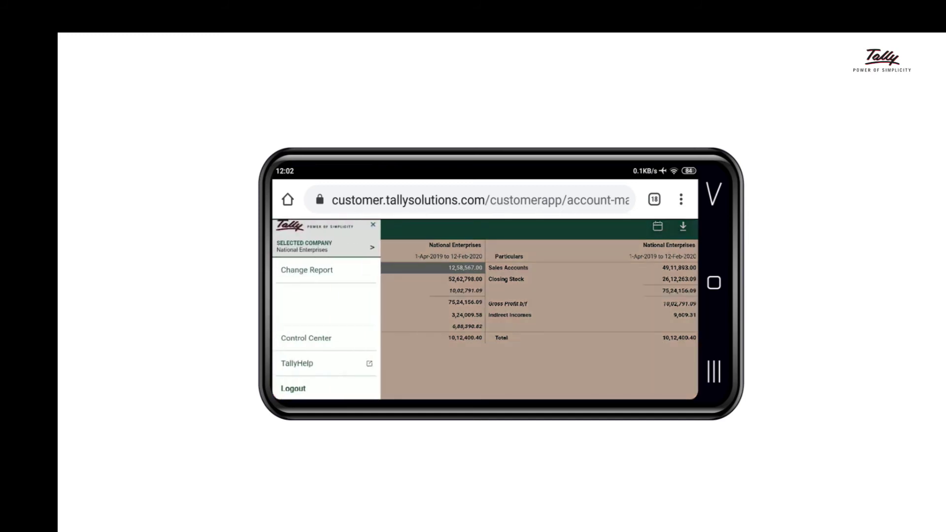
click(340, 265)
Step: Open the Stock Summary report and drill into the Polycab stock items
scroll(480, 354, down, 10)
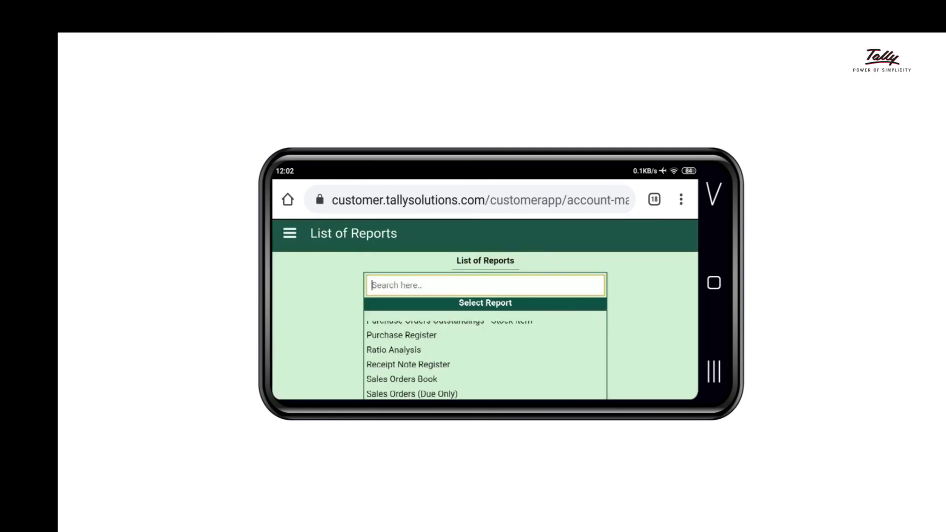
scroll(481, 394, down, 2)
click(401, 375)
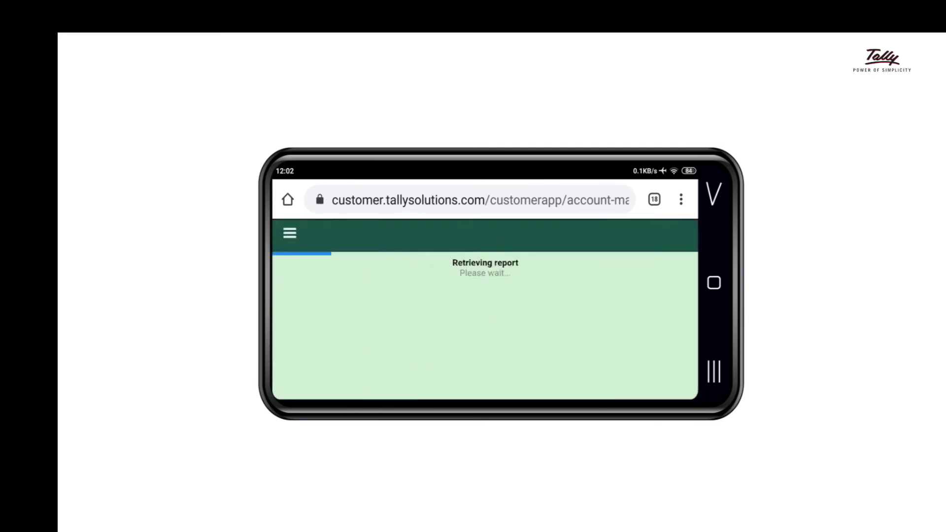
click(591, 318)
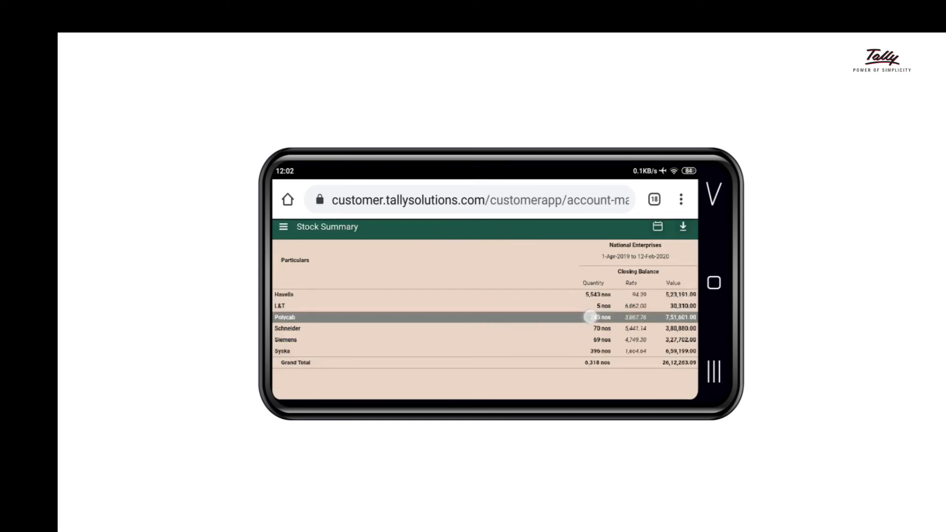
click(657, 365)
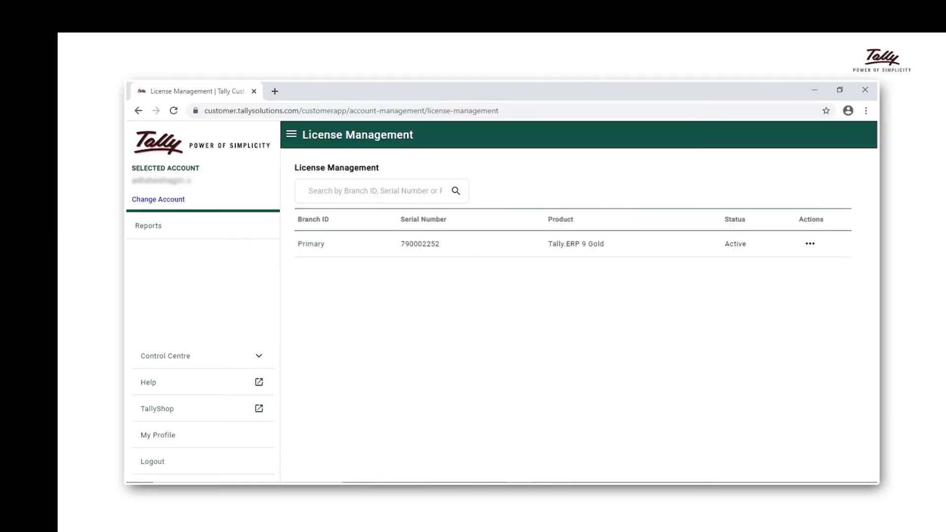
Step: Go to Control Centre > User Management > Manage Users and start creating a user
click(258, 356)
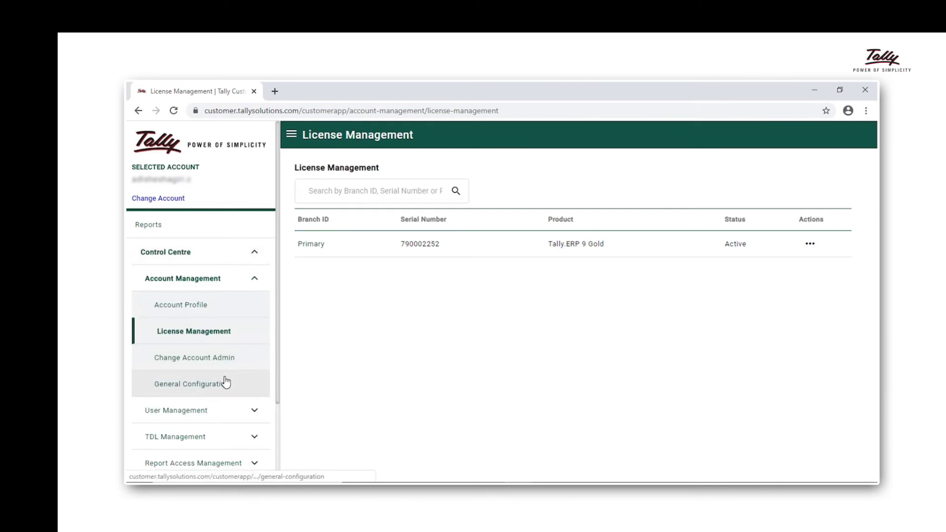
click(227, 416)
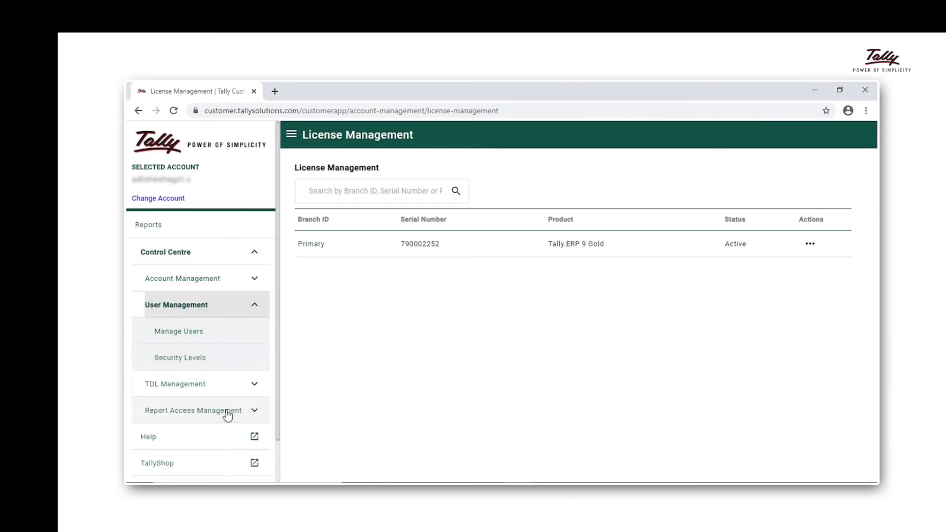
click(212, 333)
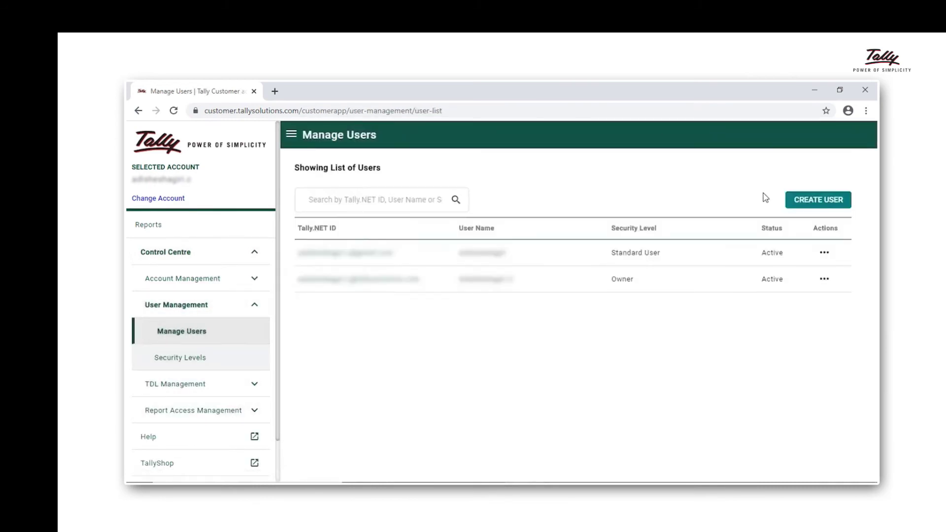
click(797, 202)
Step: Create a Standard User with the user's e-mail, Tally.NET services enabled, on the Primary-Tally.ERP 9 Gold branch
click(710, 231)
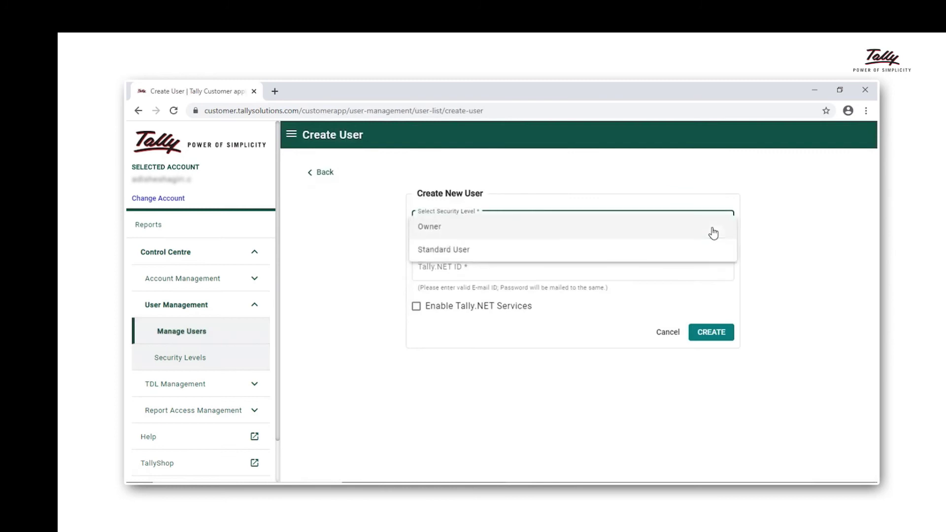
click(685, 251)
click(673, 270)
click(416, 305)
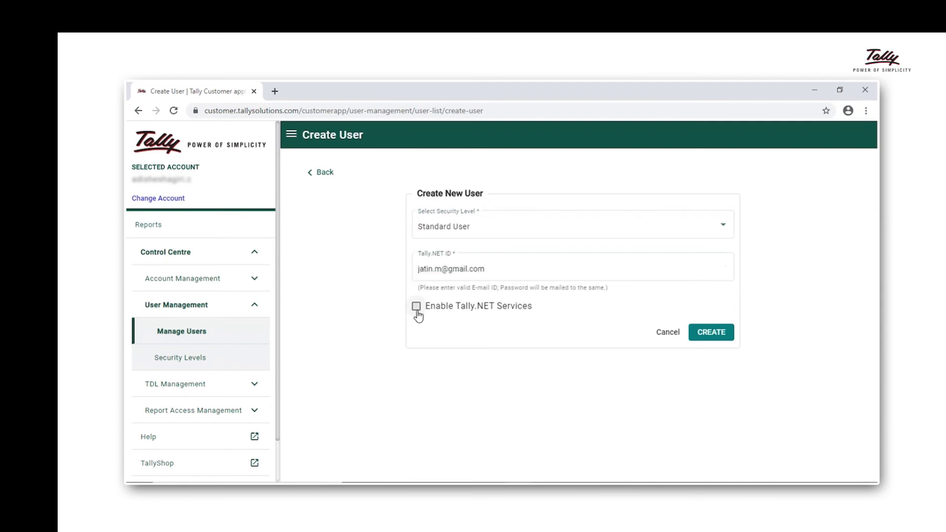
click(445, 338)
click(445, 338)
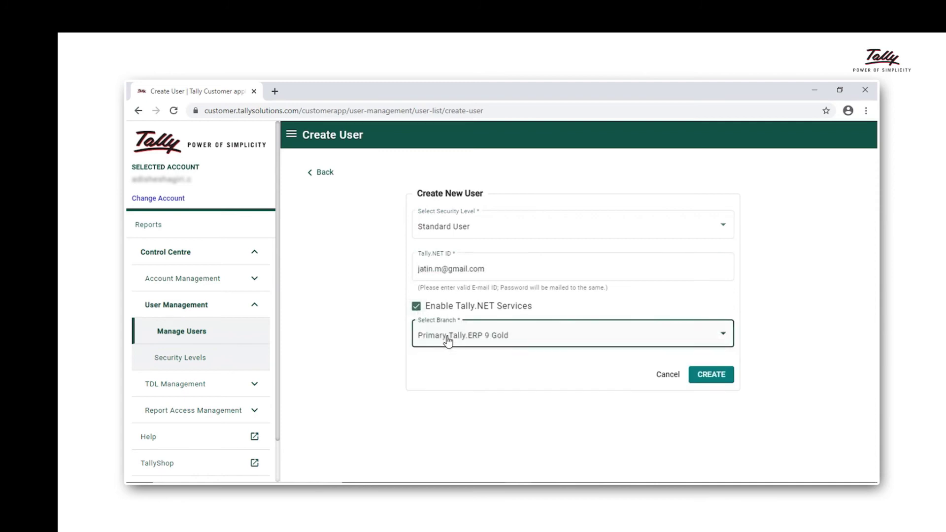
click(700, 377)
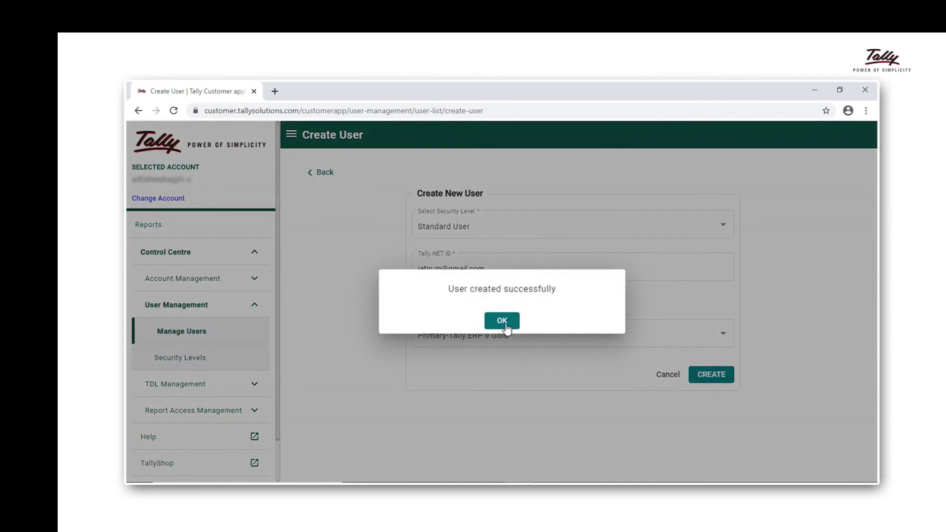
click(502, 321)
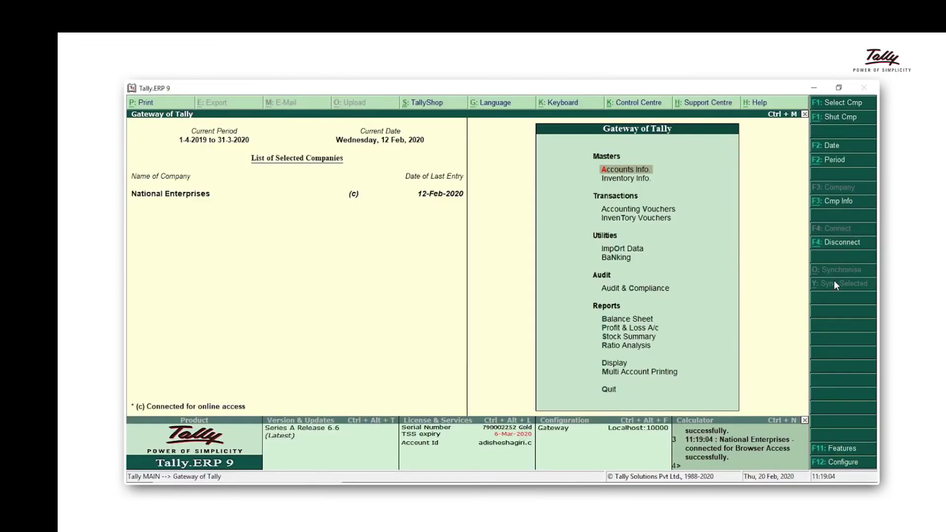
Step: In Users and Passwords, add a Tally.NET User row with the new user's e-mail, enable browser access, and save
click(842, 207)
key(Down)
key(Down)
key(Down)
key(Down)
key(Down)
key(Return)
key(Return)
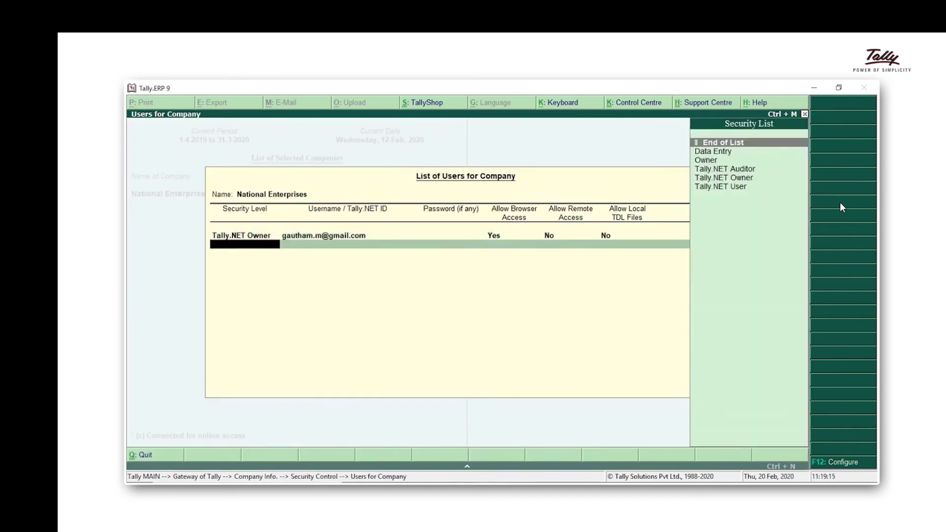
key(Down)
key(Down)
key(Down)
key(Down)
key(Down)
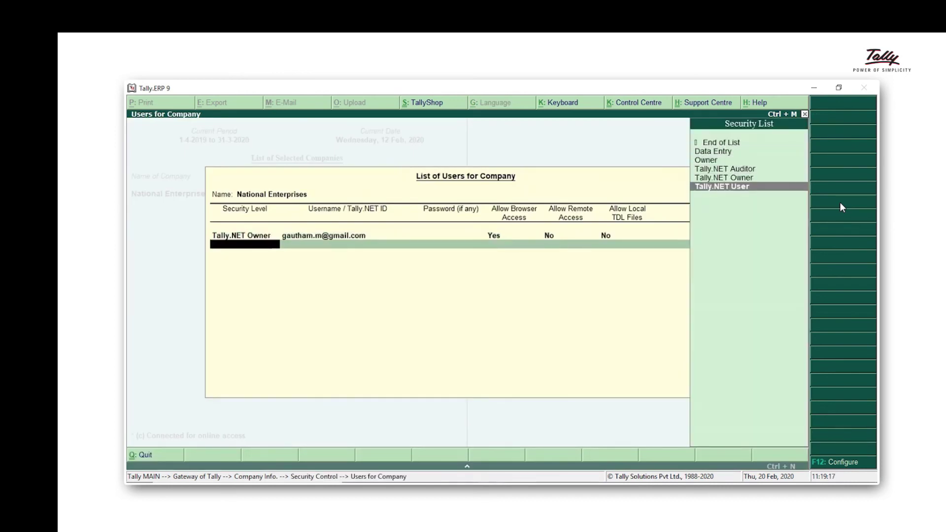
key(Return)
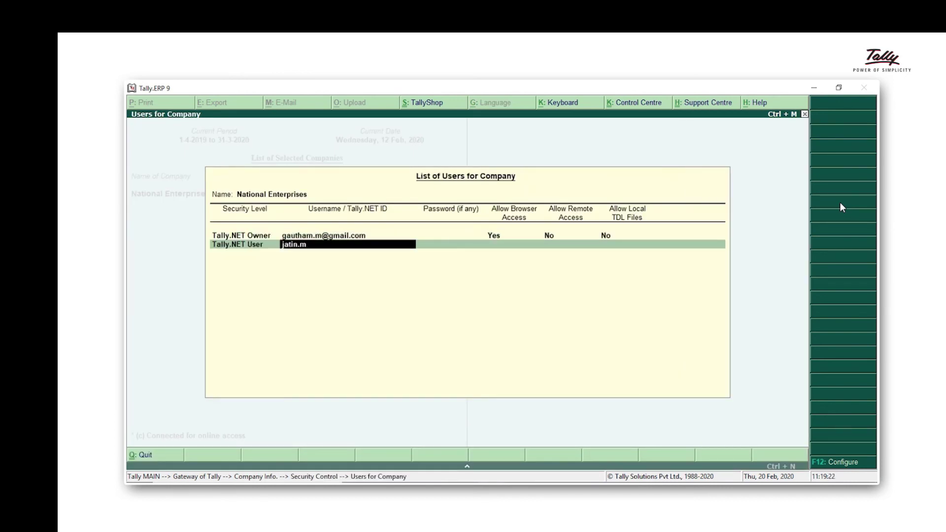
key(Return)
key(y)
key(Return)
key(Return)
key(Return)
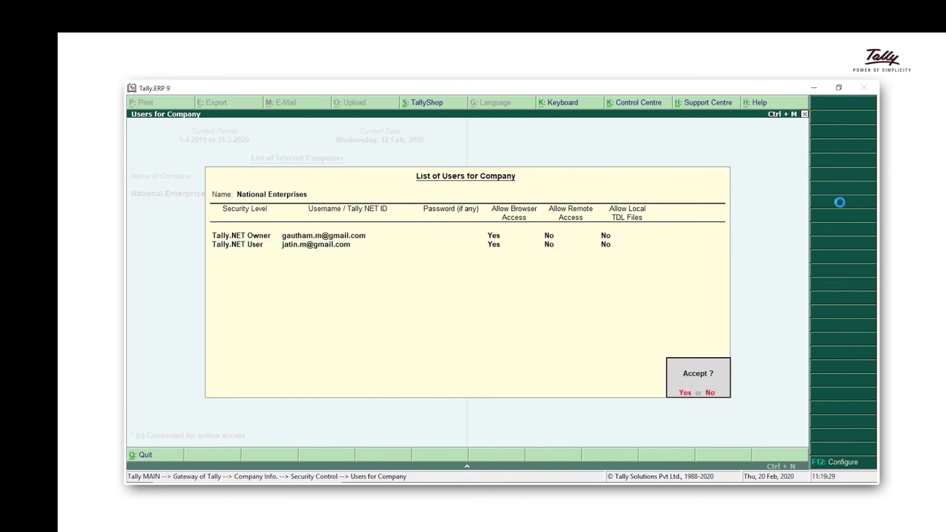
key(y)
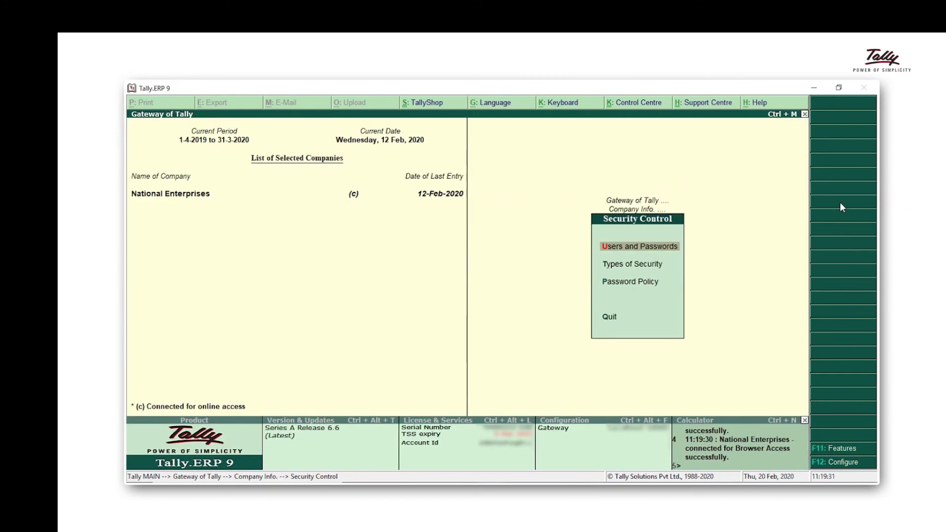